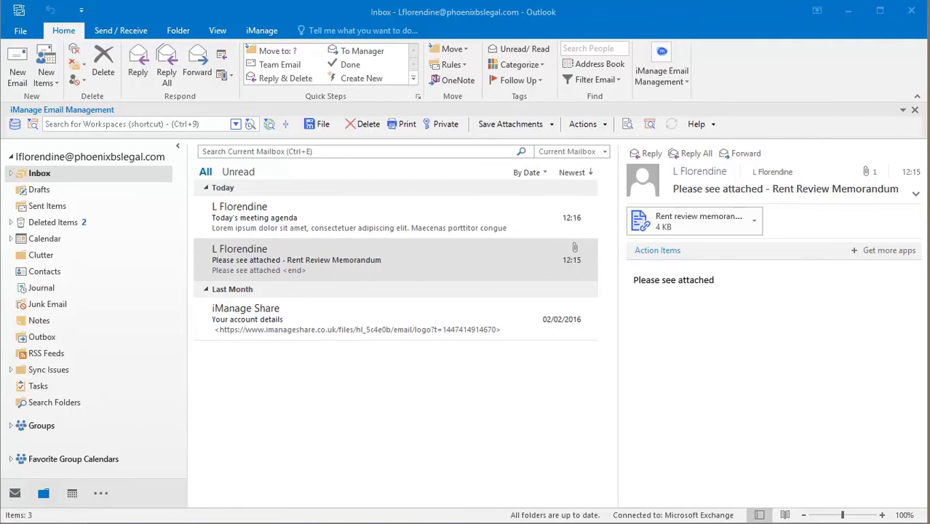
# - List the recent FileSite documents and view the versions of Request for consent to assignment
pyautogui.click(262, 31)
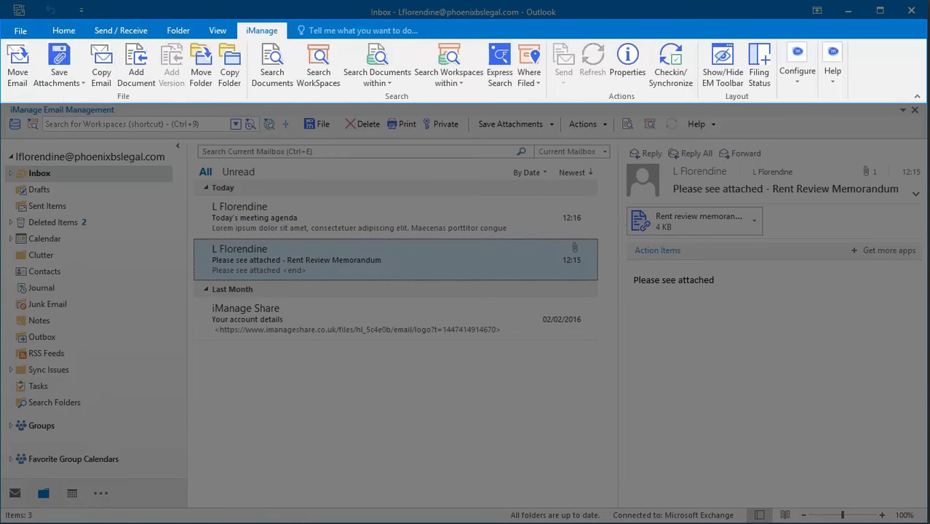
pyautogui.scroll(-4, 91, 310)
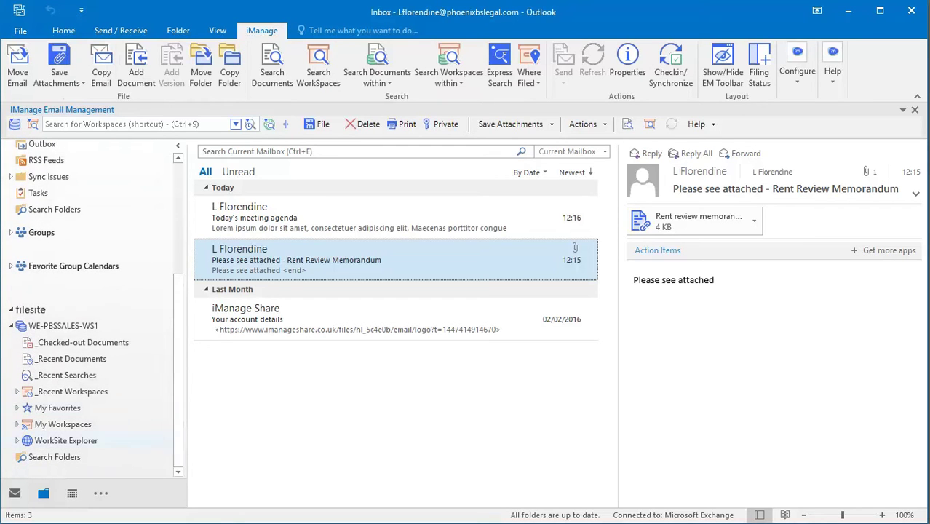
pyautogui.click(70, 359)
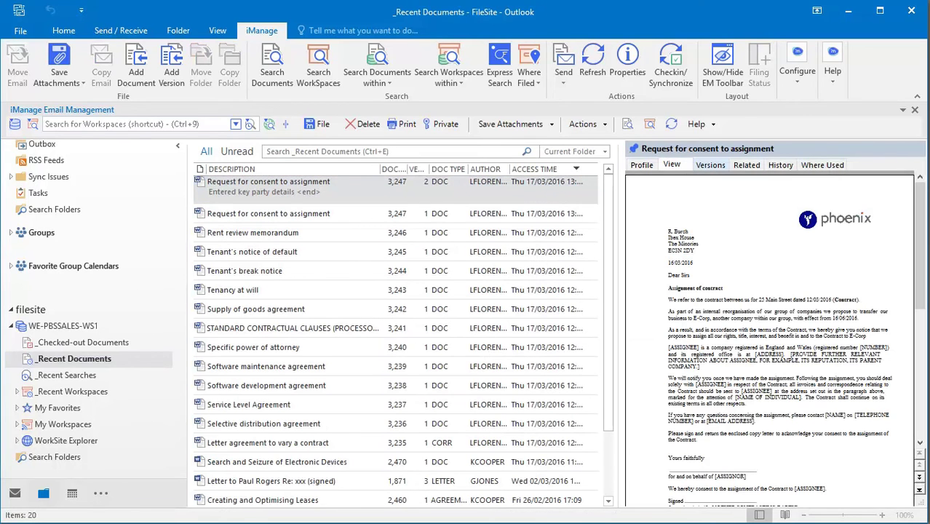
pyautogui.click(711, 165)
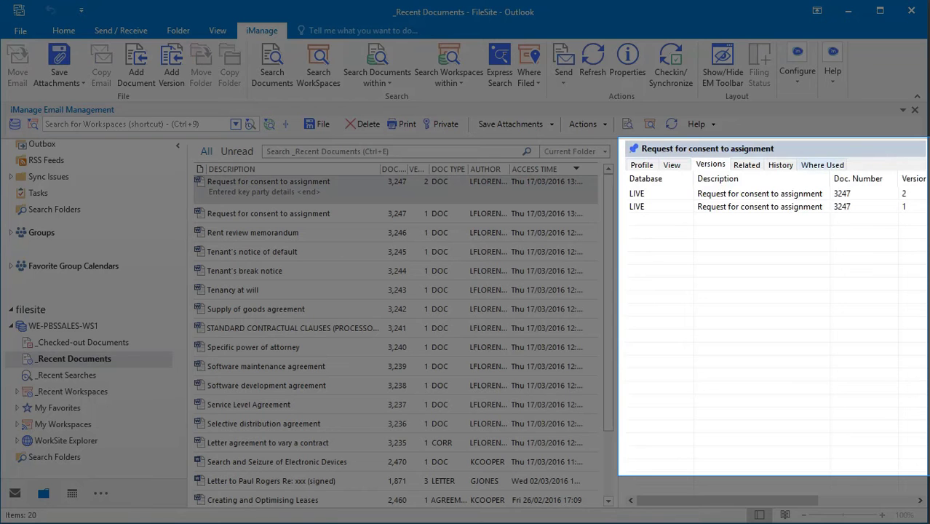
# - Look up where Request for consent to assignment is used and go to its Correspondence folder in the workspace
pyautogui.click(823, 165)
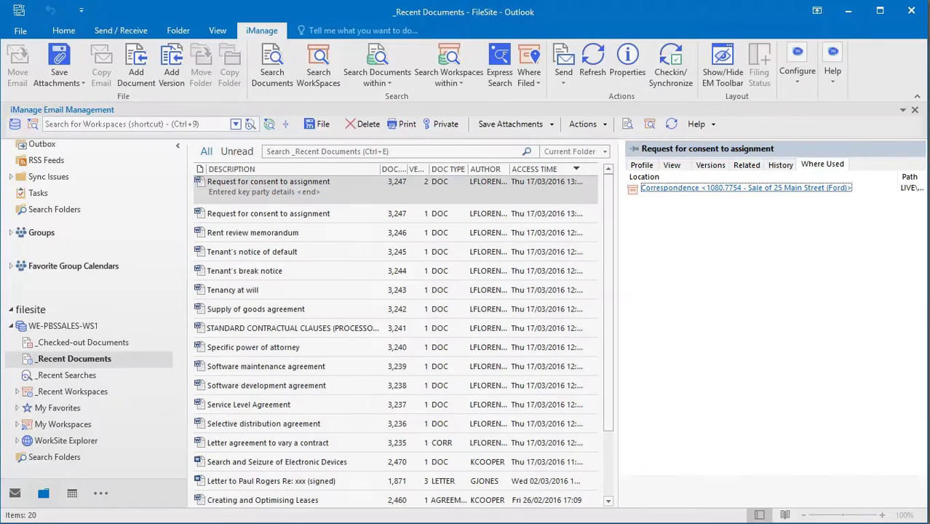
pyautogui.click(744, 188)
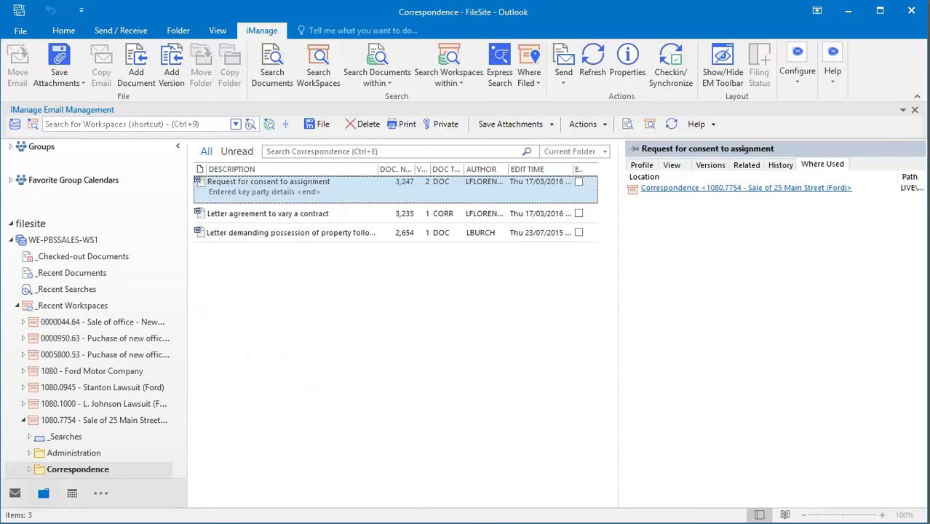
pyautogui.moveTo(178, 386); pyautogui.dragTo(178, 398)
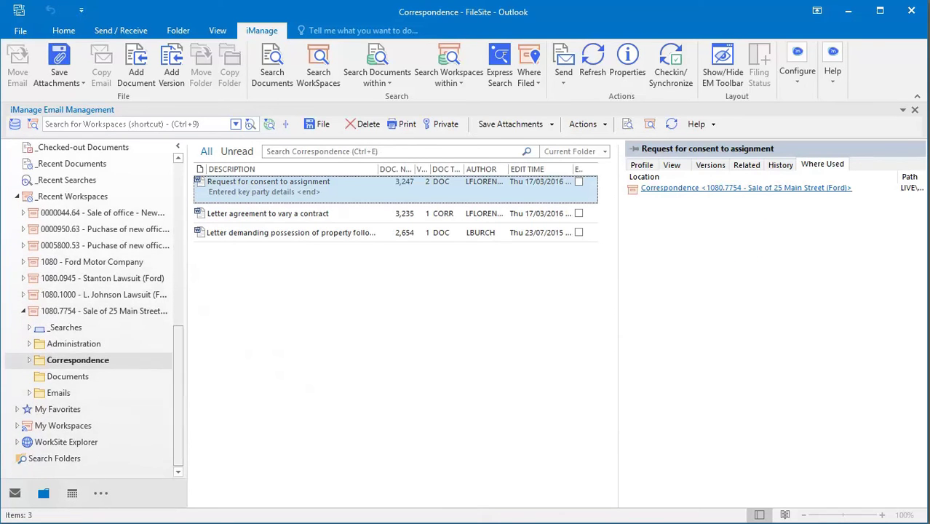
# - Open version 1 of Request for consent to assignment from its version list instead of the latest version
pyautogui.click(710, 165)
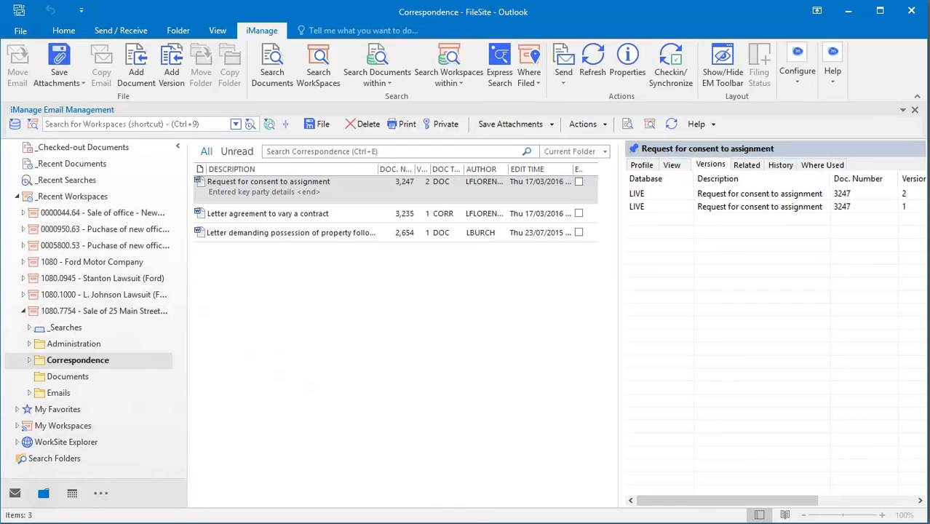
pyautogui.doubleClick(759, 207)
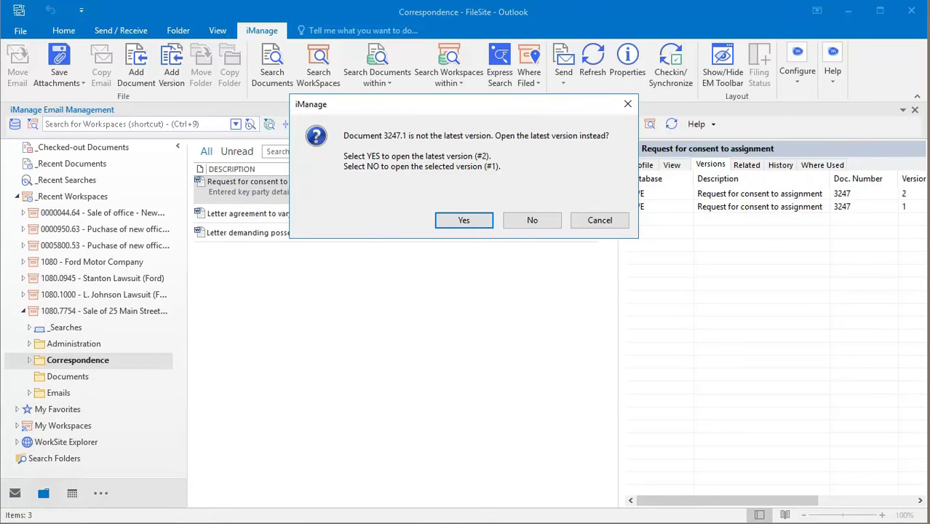
pyautogui.click(532, 220)
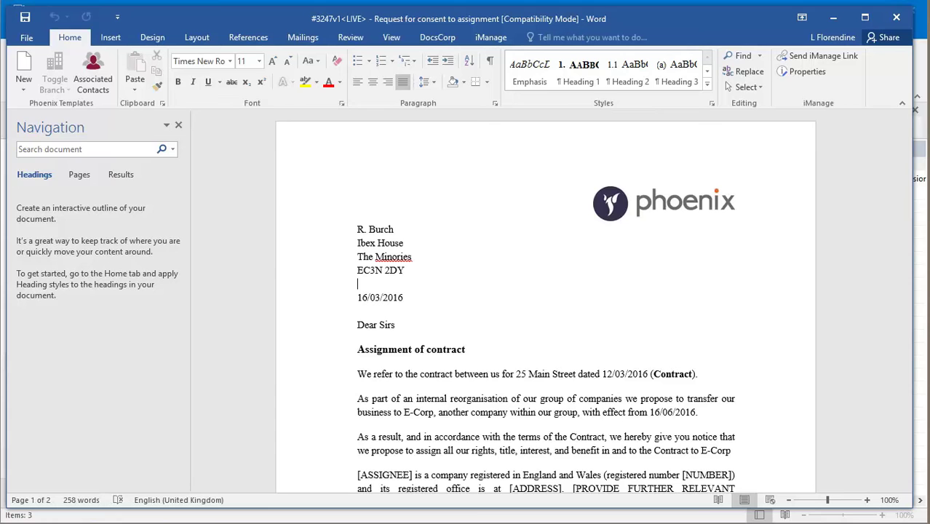
# - View the iManage commands in Word and choose iManage as the place to open a document from
pyautogui.click(491, 37)
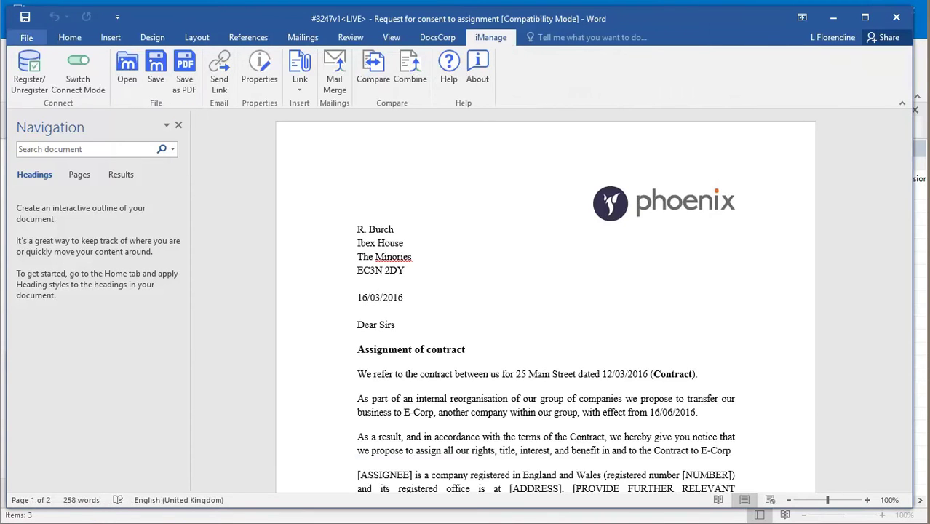
pyautogui.click(27, 38)
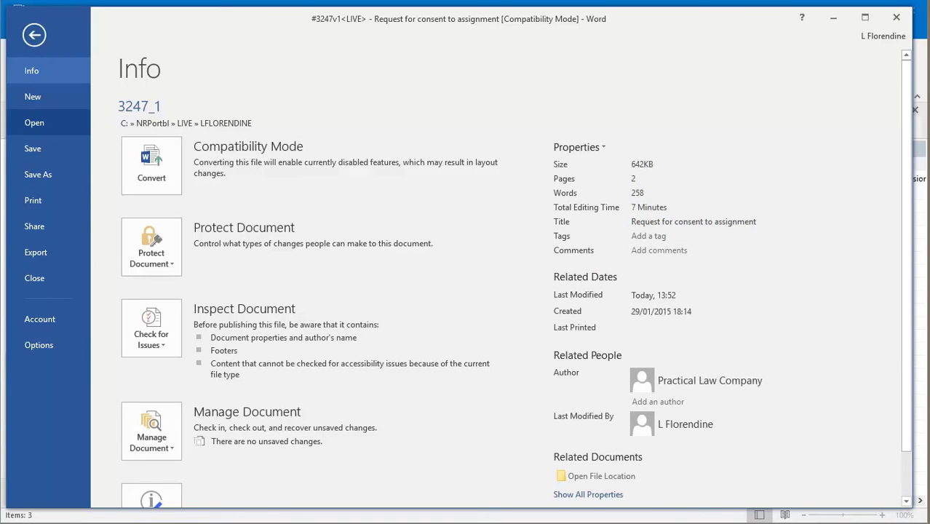
pyautogui.click(35, 122)
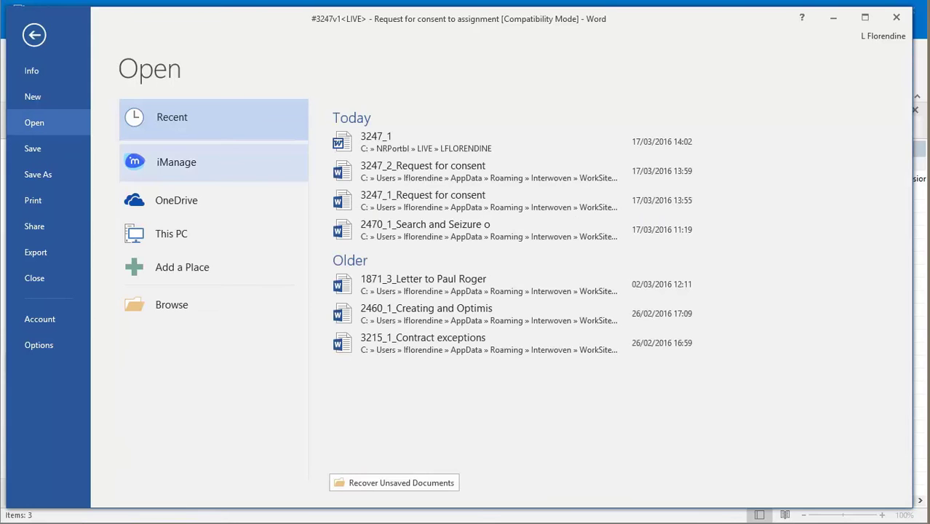
pyautogui.click(177, 162)
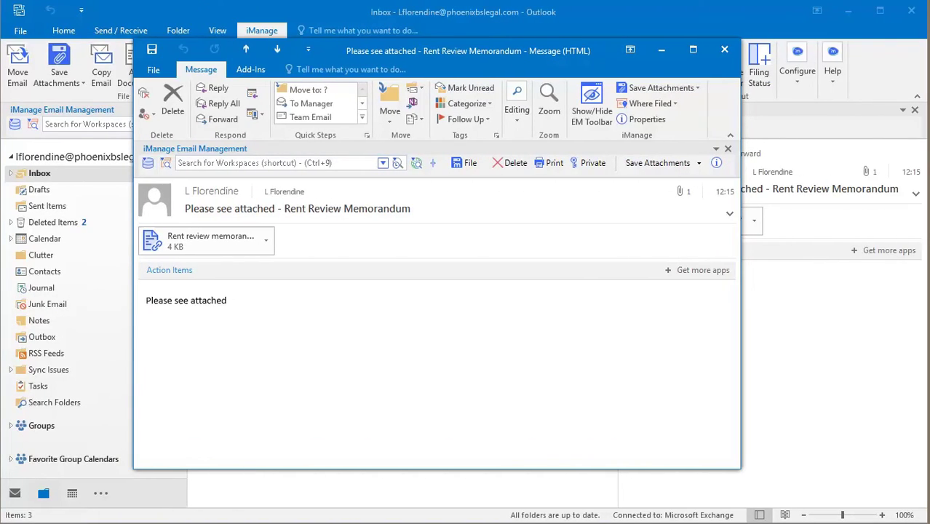
# - Open the Rent review memorandum attachment from the email and enable editing in the document
pyautogui.doubleClick(202, 241)
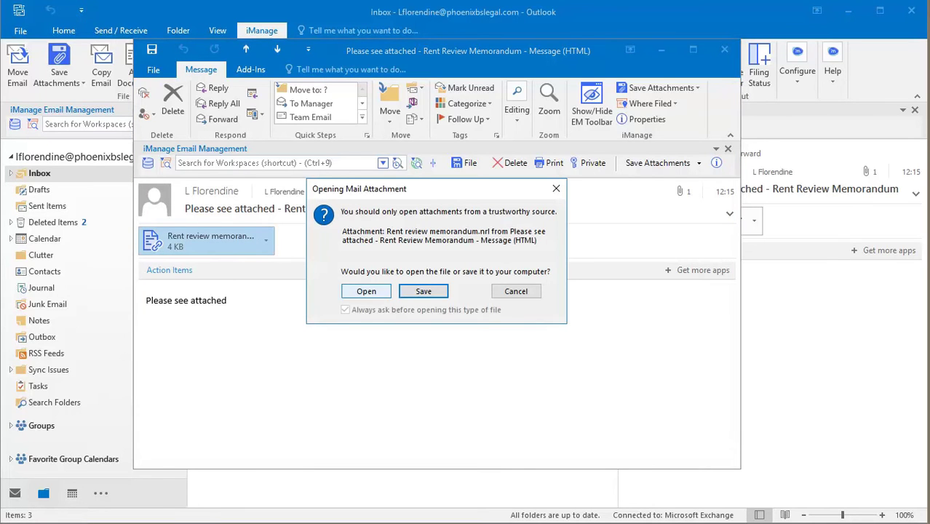
pyautogui.click(366, 291)
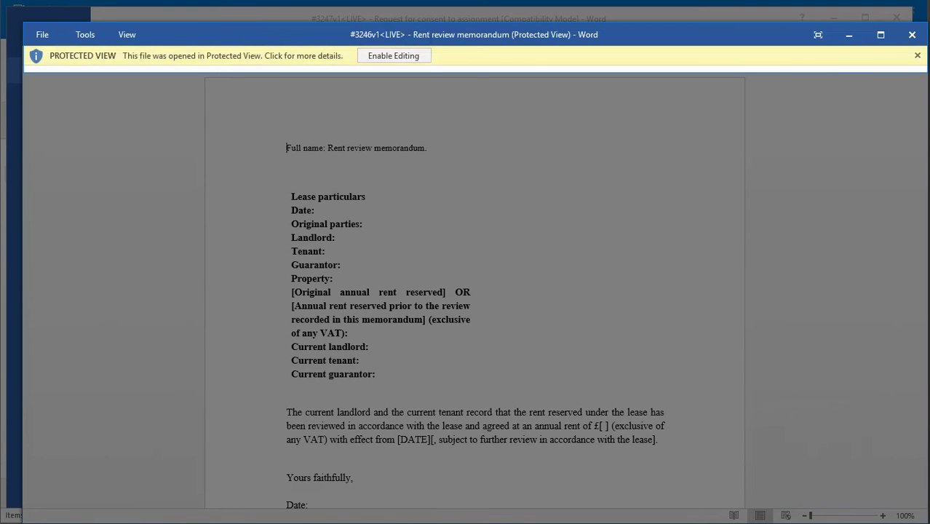
pyautogui.click(401, 58)
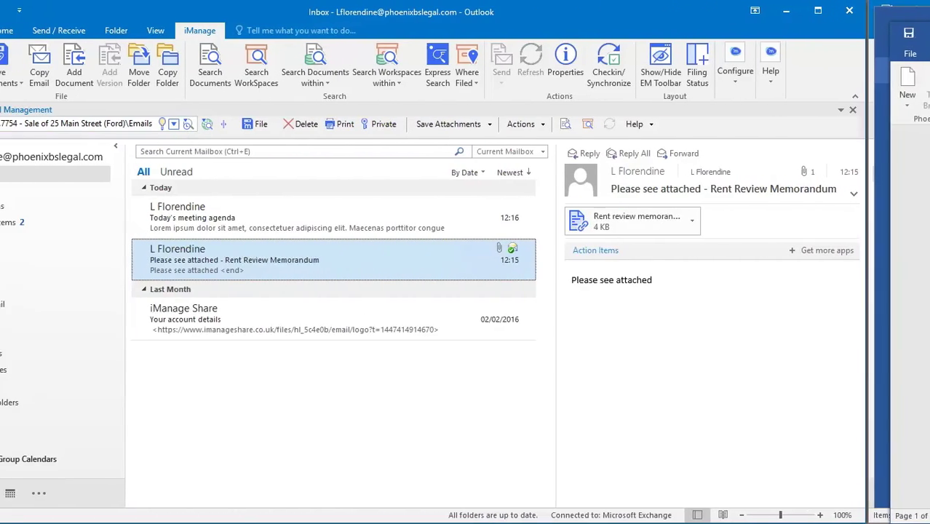
# - Select the "Today's meeting agenda" email, search the filing workspaces for "ford" and sort them by Client-Matter
pyautogui.click(395, 218)
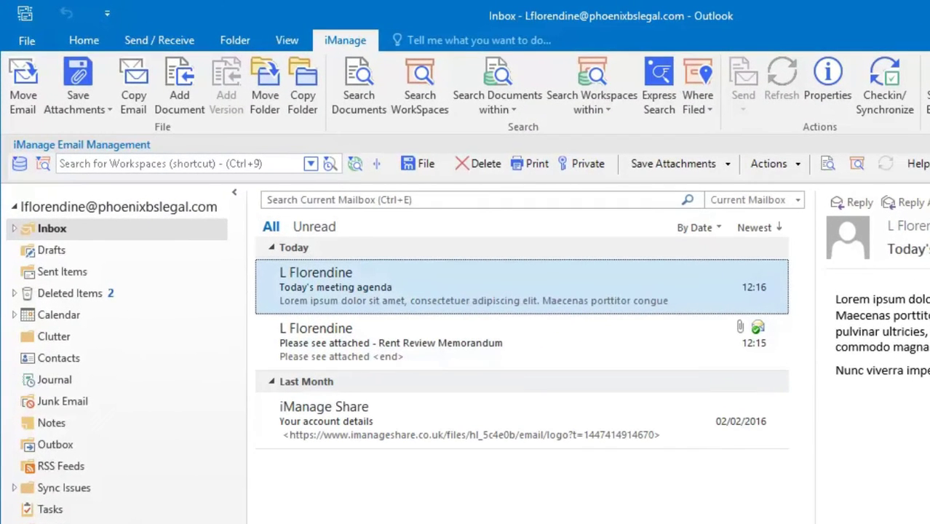
pyautogui.click(44, 164)
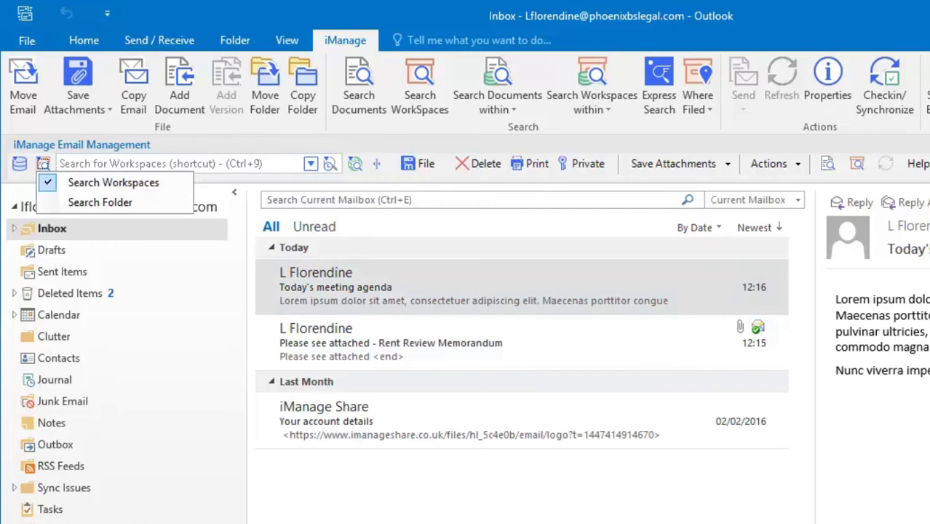
pyautogui.click(175, 164)
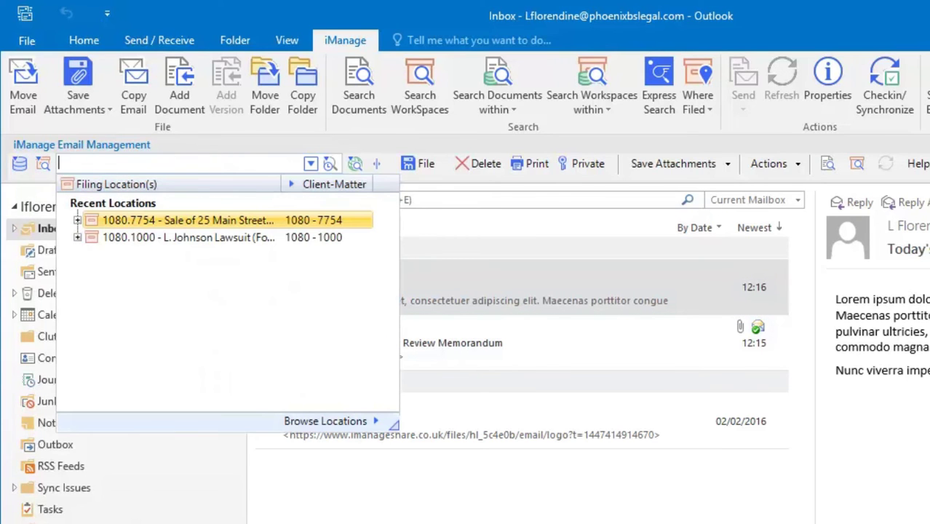
pyautogui.write('ford')
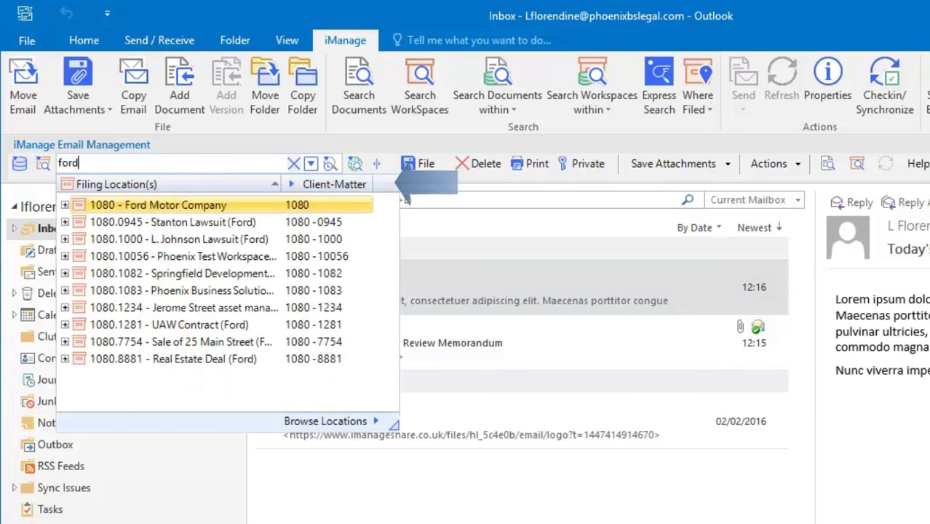
pyautogui.click(175, 184)
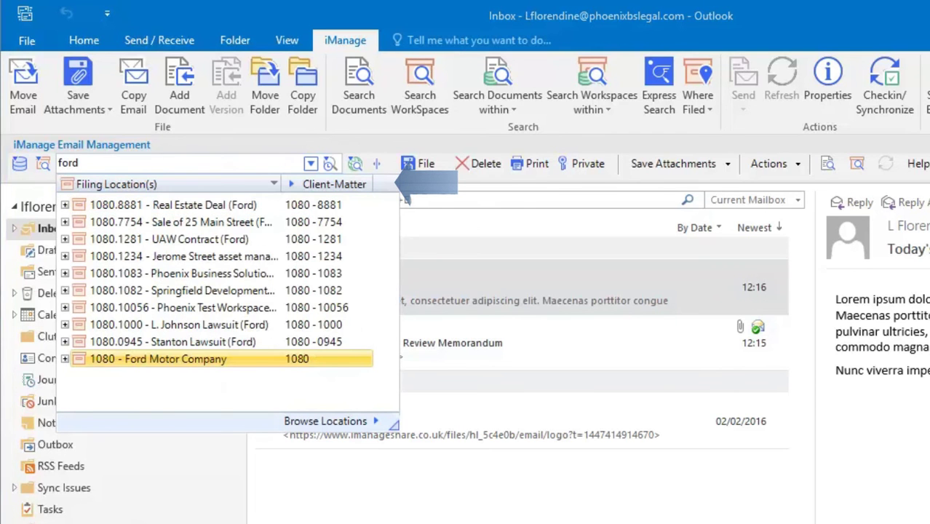
pyautogui.click(334, 185)
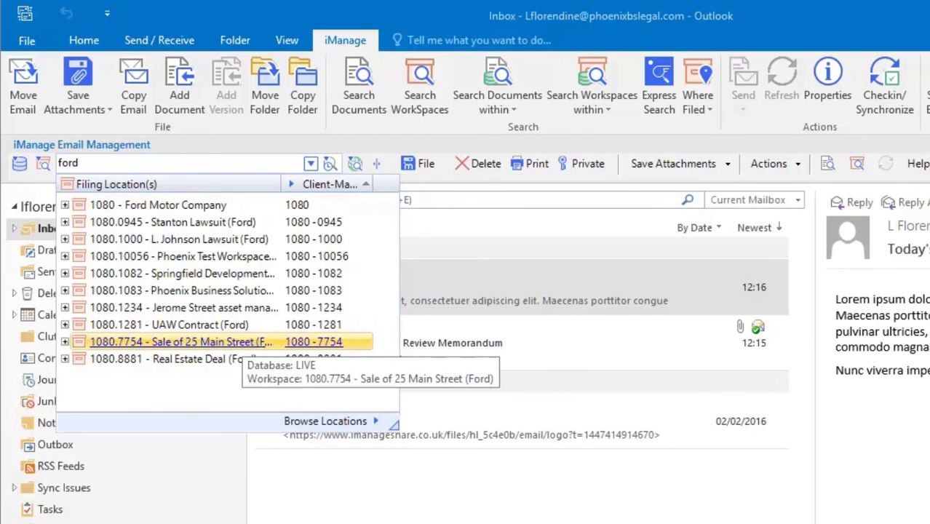
# - File the selected email into the Emails folder of the Sale of 25 Main Street (Ford) workspace
pyautogui.click(243, 342)
pyautogui.scroll(-2, 242, 358)
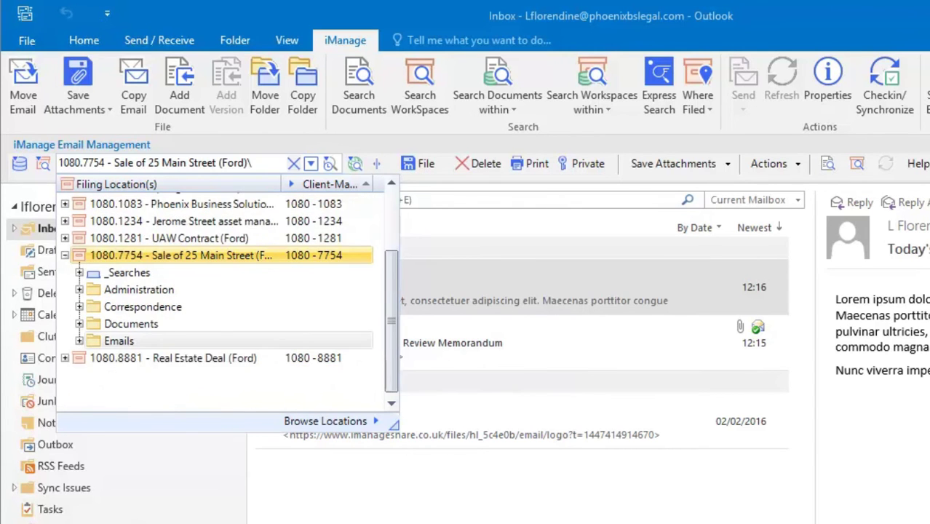
pyautogui.click(119, 340)
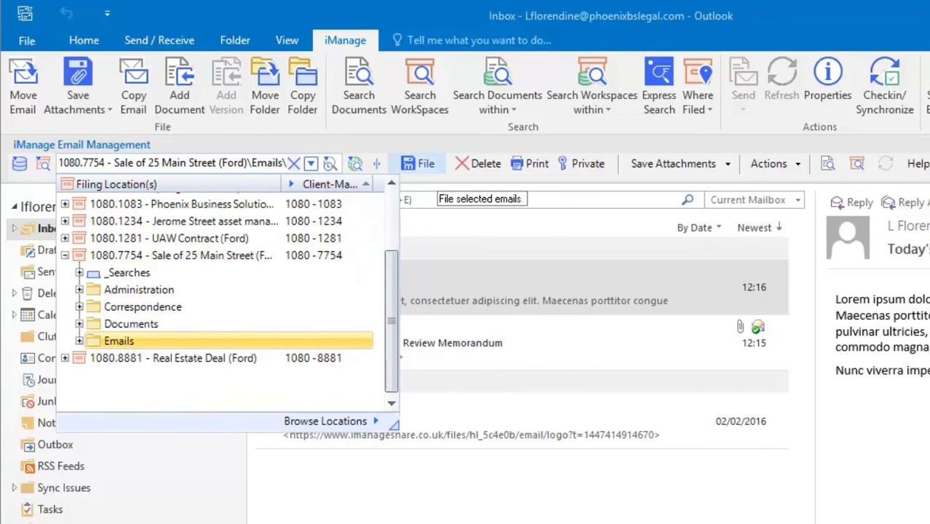
pyautogui.click(424, 163)
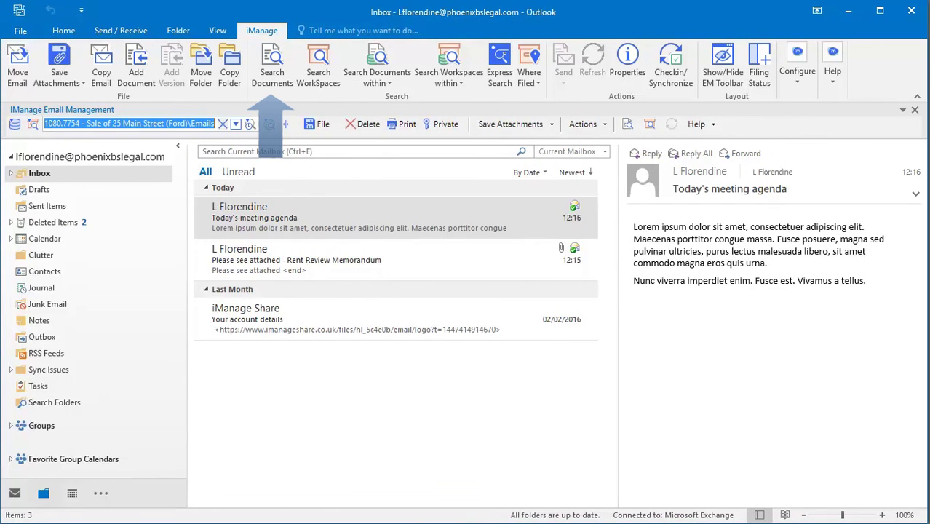
# - Start a document search across all databases and enter the client partner's name as a criterion
pyautogui.click(272, 65)
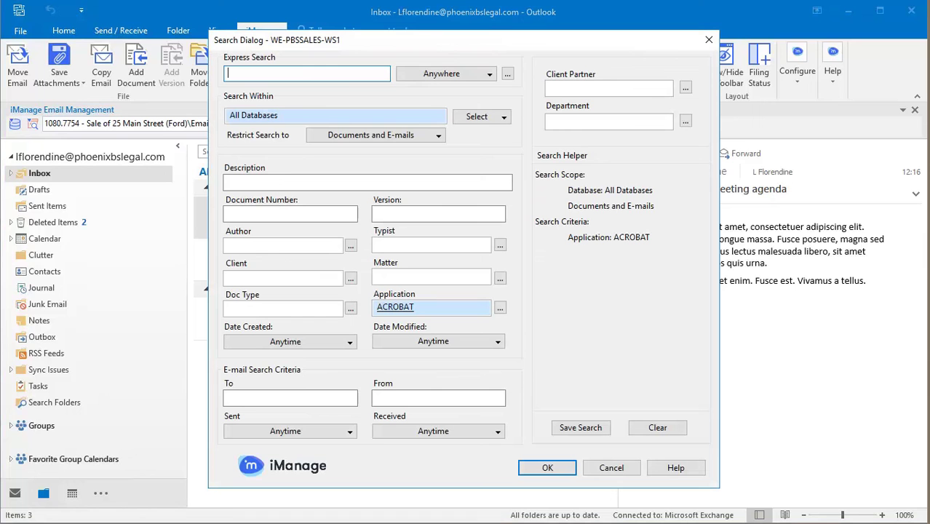
pyautogui.click(609, 88)
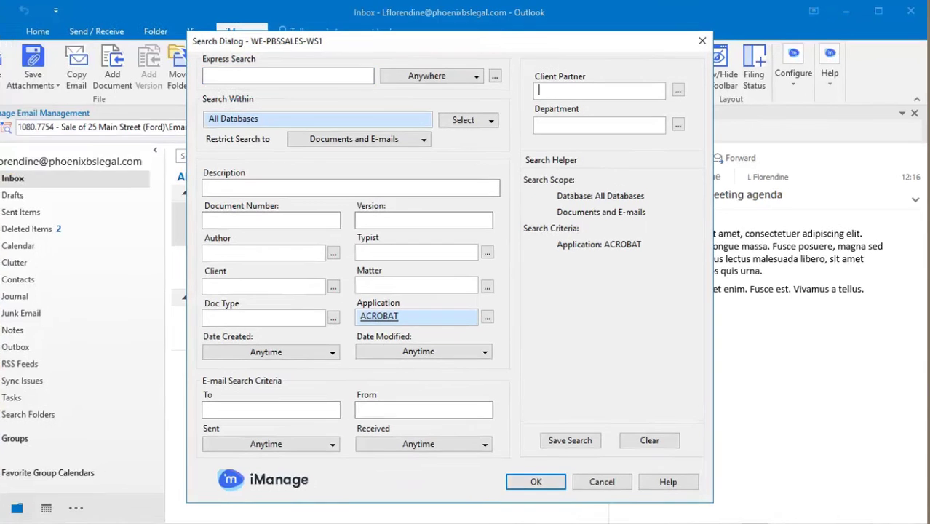
pyautogui.write('ant')
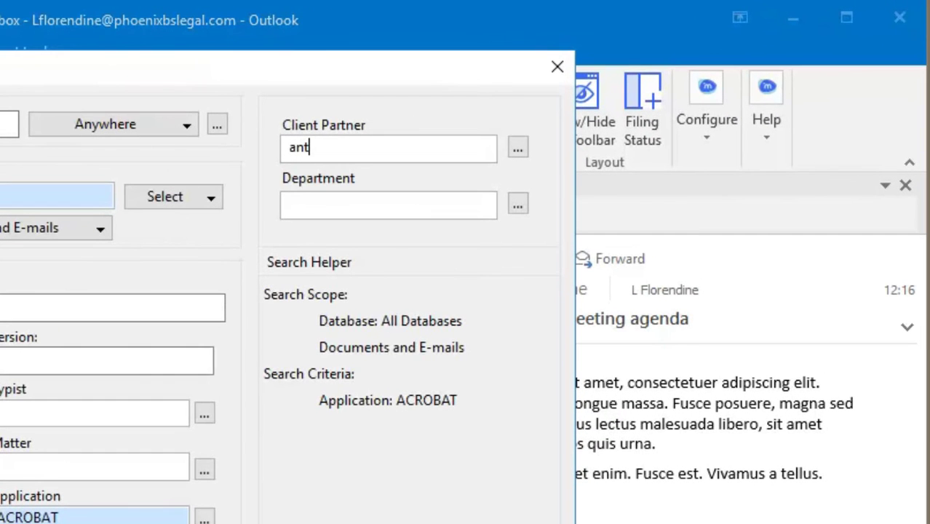
pyautogui.write('ony')
pyautogui.press('Tab')
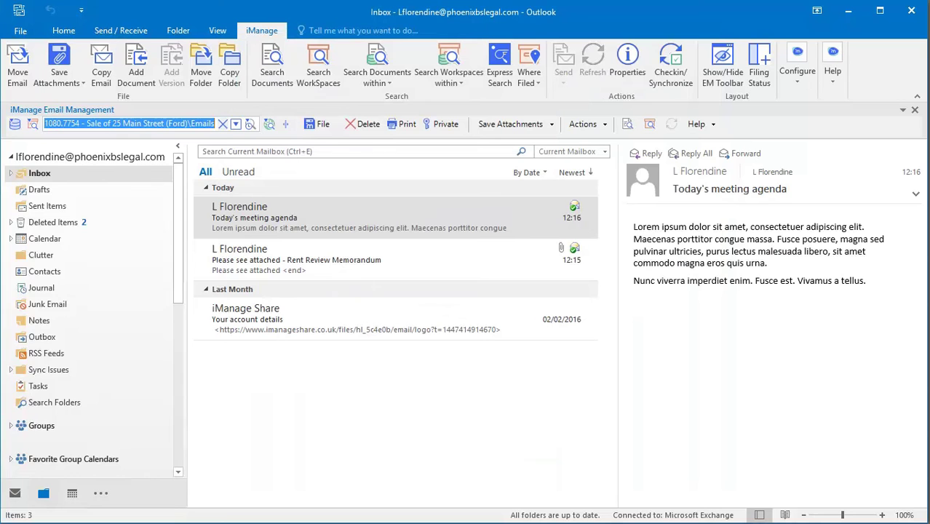
# - Run an Express Search for "deed of variation" scoped to the Sale of 25 Main Street (Ford) workspace
pyautogui.moveTo(178, 233); pyautogui.dragTo(178, 396)
pyautogui.click(104, 315)
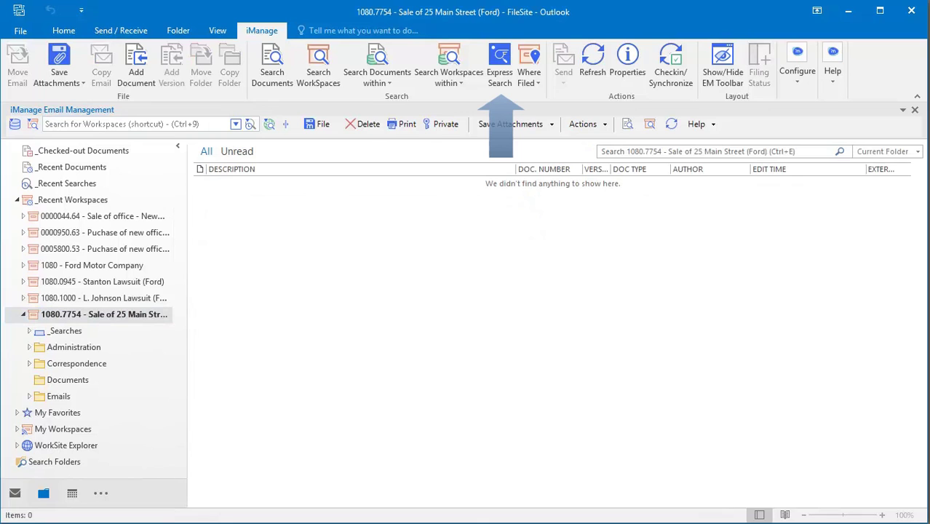
pyautogui.click(501, 66)
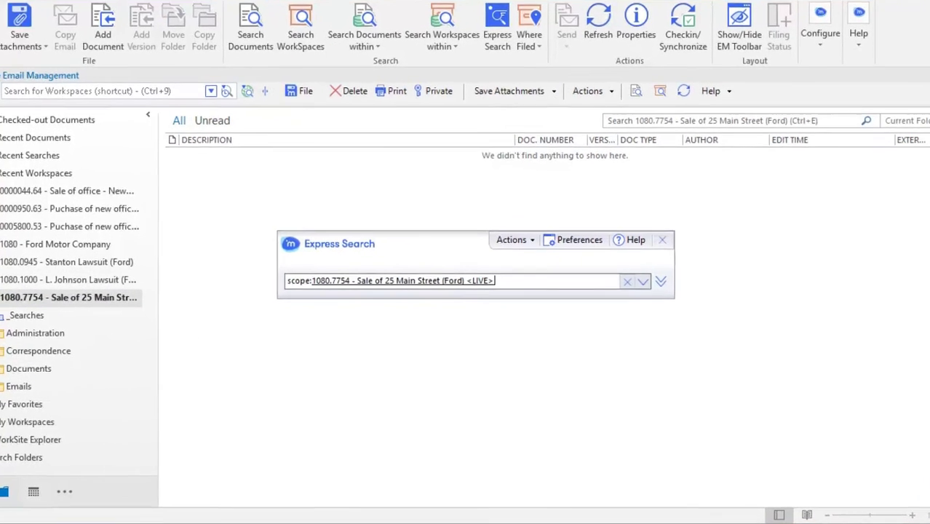
pyautogui.write('d')
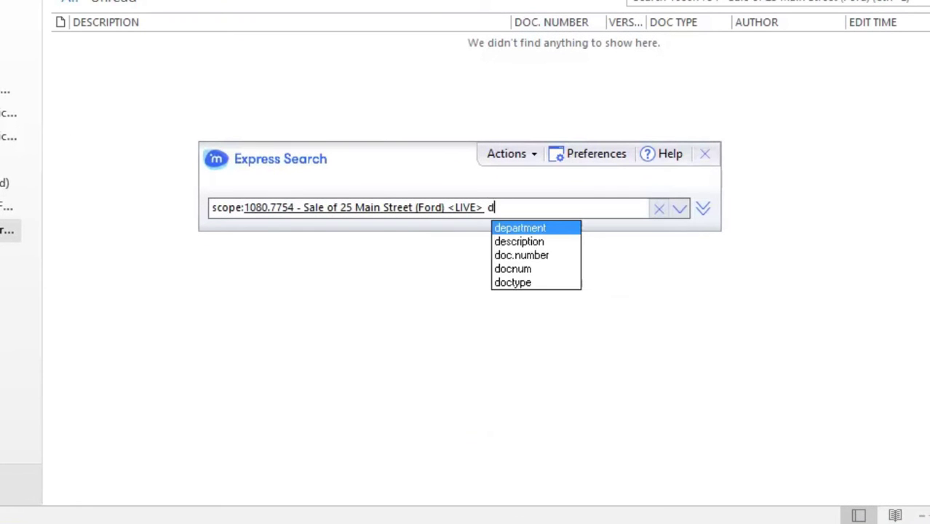
pyautogui.write('eed of va')
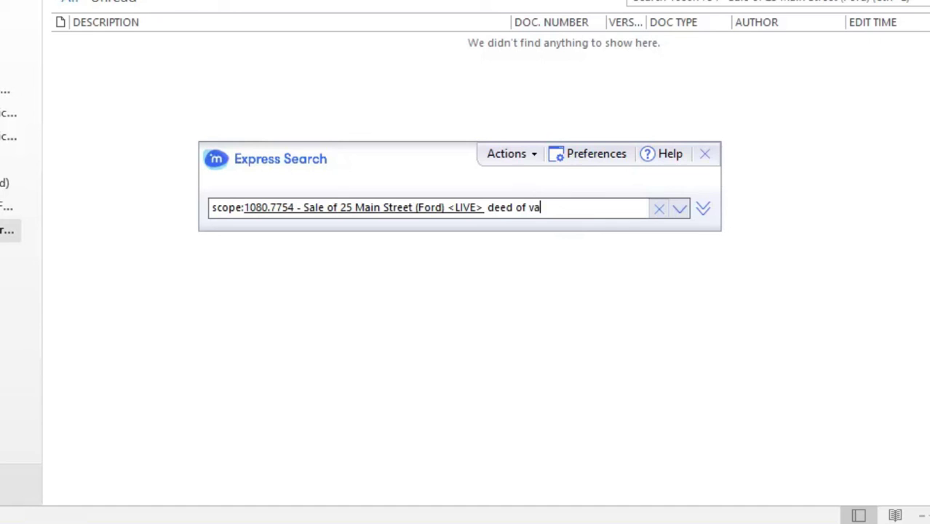
pyautogui.write('riation')
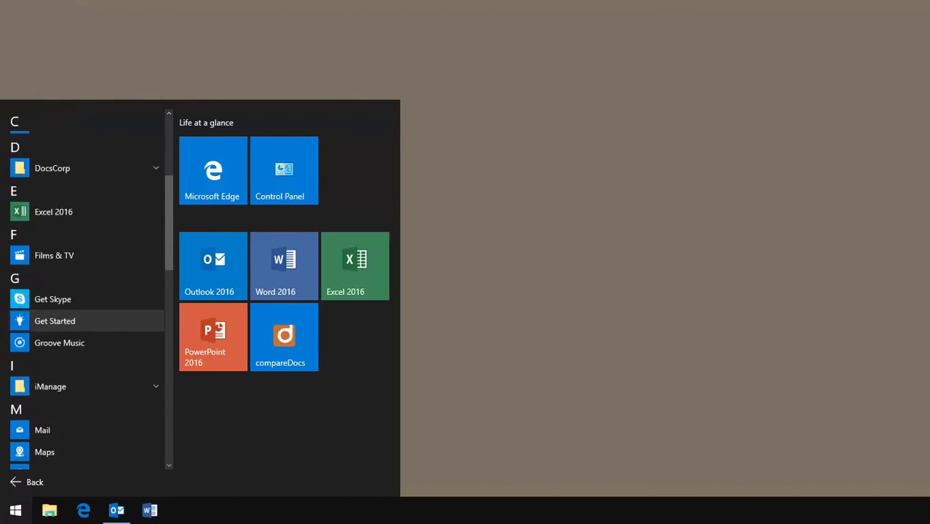
# - Launch iManage DeskSite and open the Documents folder of the recent workspace Sale of 25 Main Street (Ford)
pyautogui.click(81, 190)
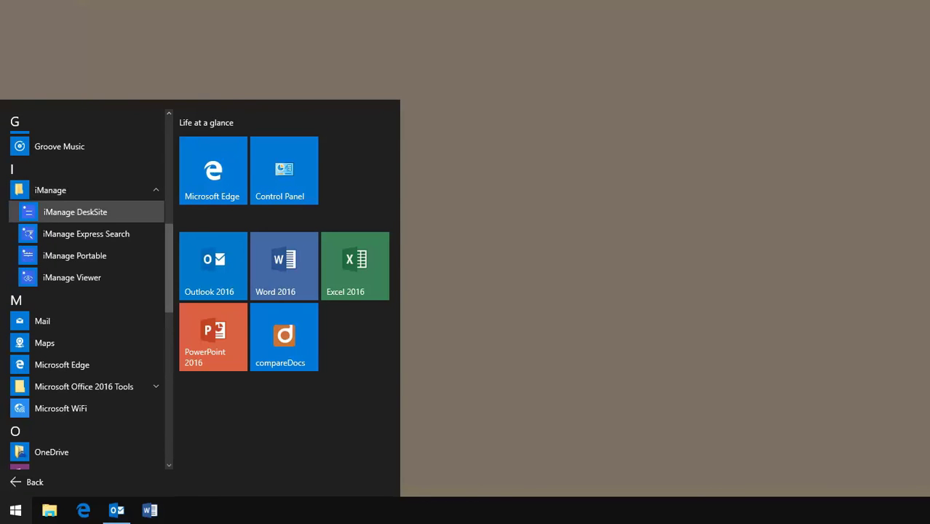
pyautogui.click(76, 212)
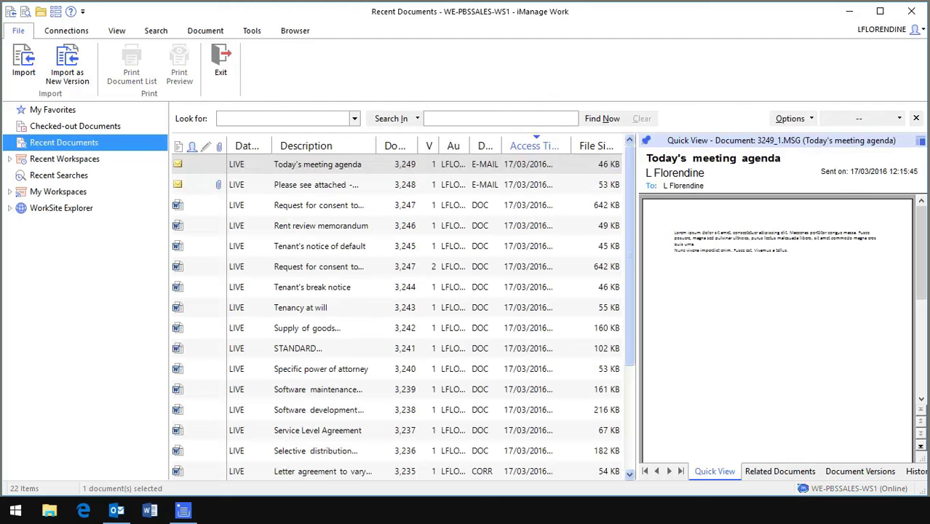
pyautogui.click(65, 159)
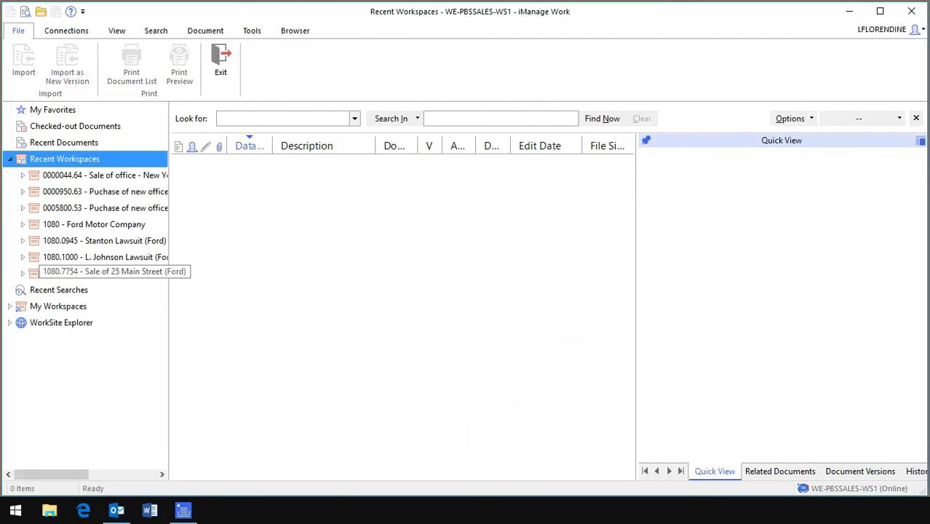
pyautogui.click(105, 274)
pyautogui.click(77, 339)
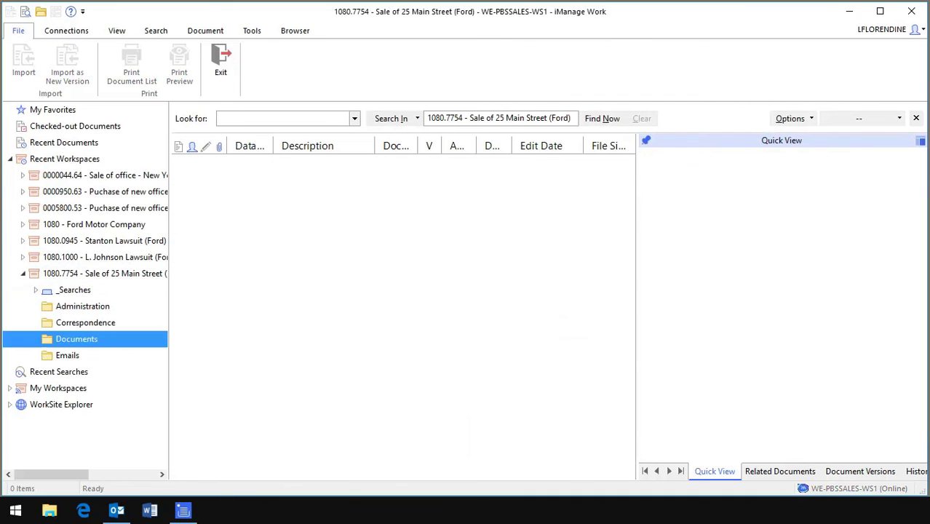